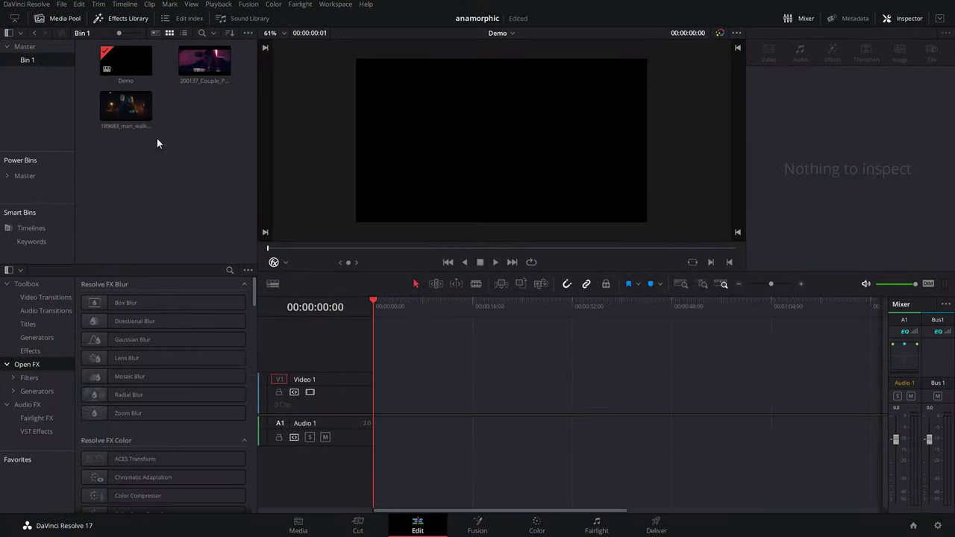
Drop the man_walk clip onto Video 1 and apply Resolve FX Light's Glow effect to it.
drag(134, 111, 379, 390)
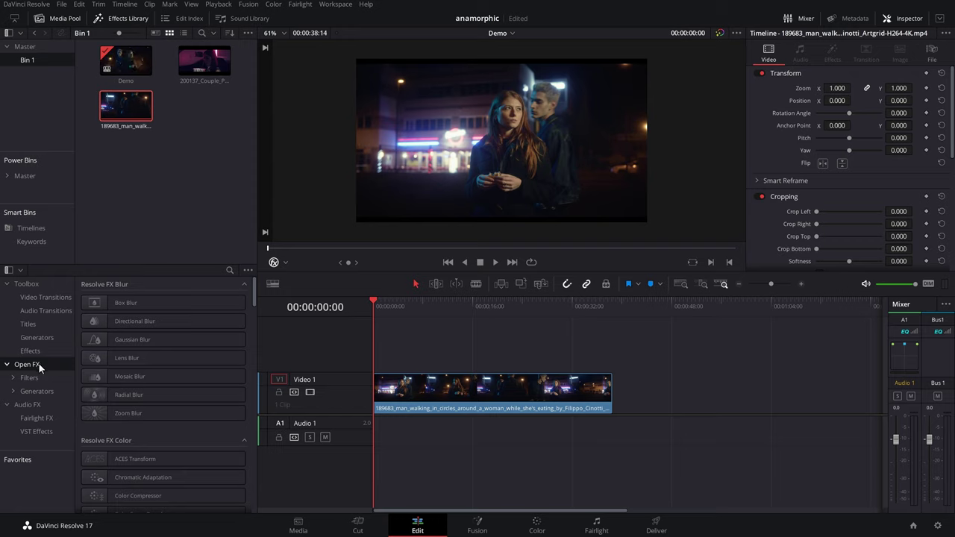
click(119, 358)
drag(253, 284, 256, 360)
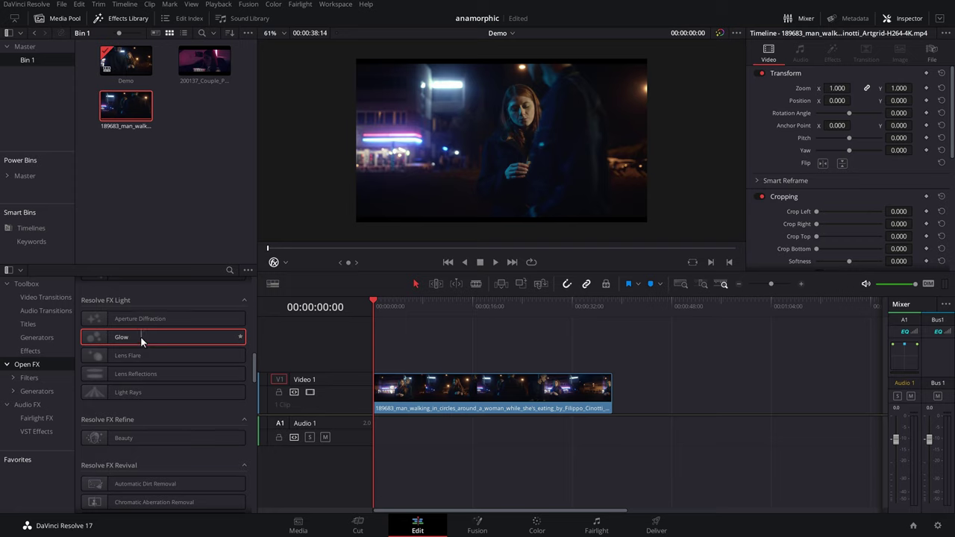
drag(139, 336, 422, 390)
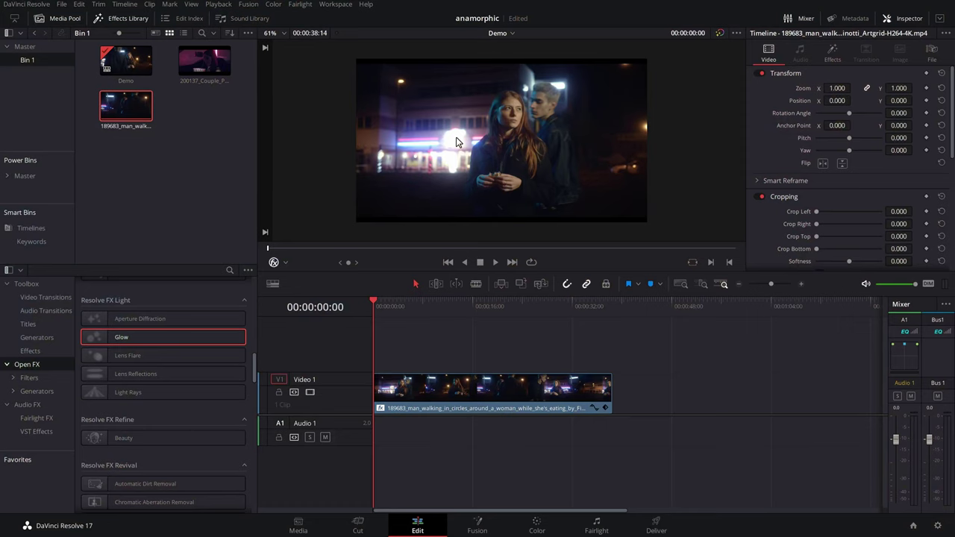
Select the man-walking clip and expand its Glow entry in the Inspector's Effects tab.
click(479, 395)
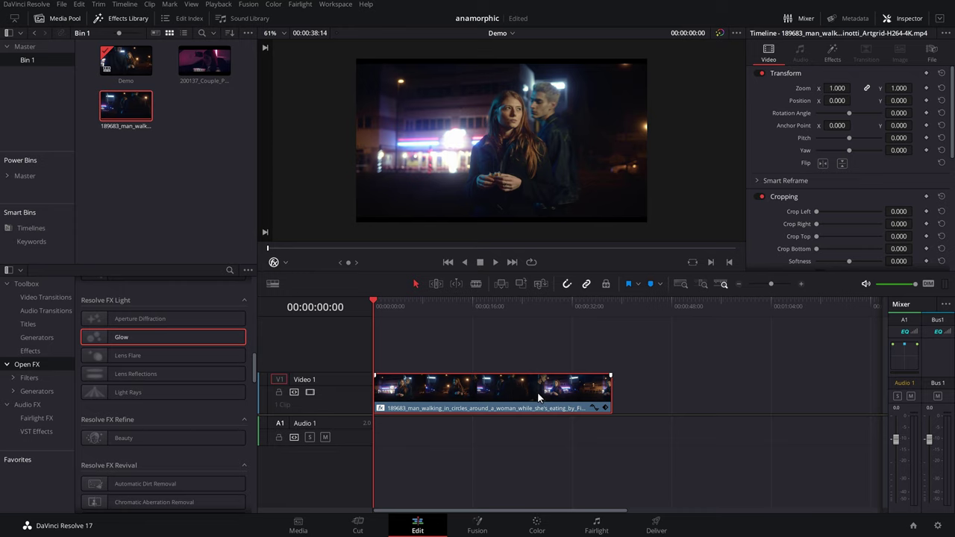
click(904, 19)
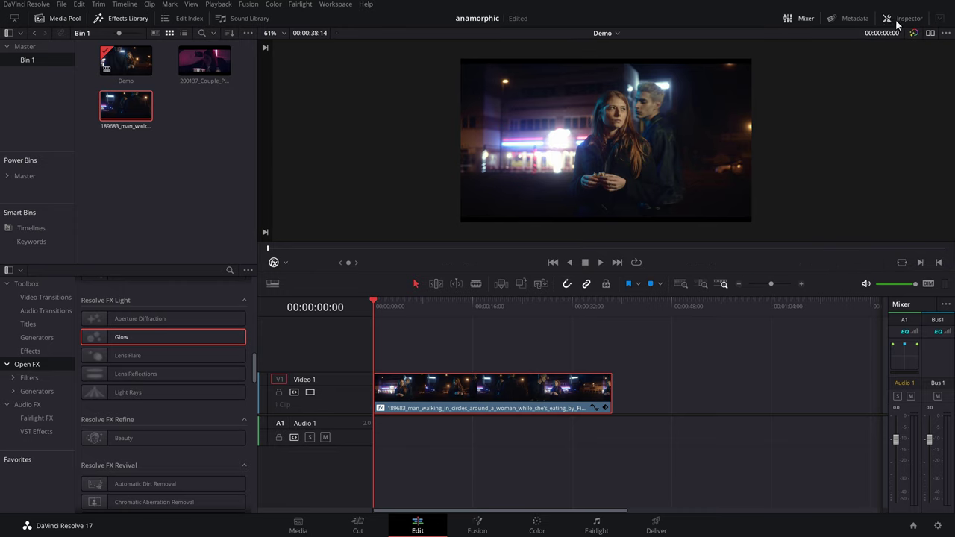
click(905, 21)
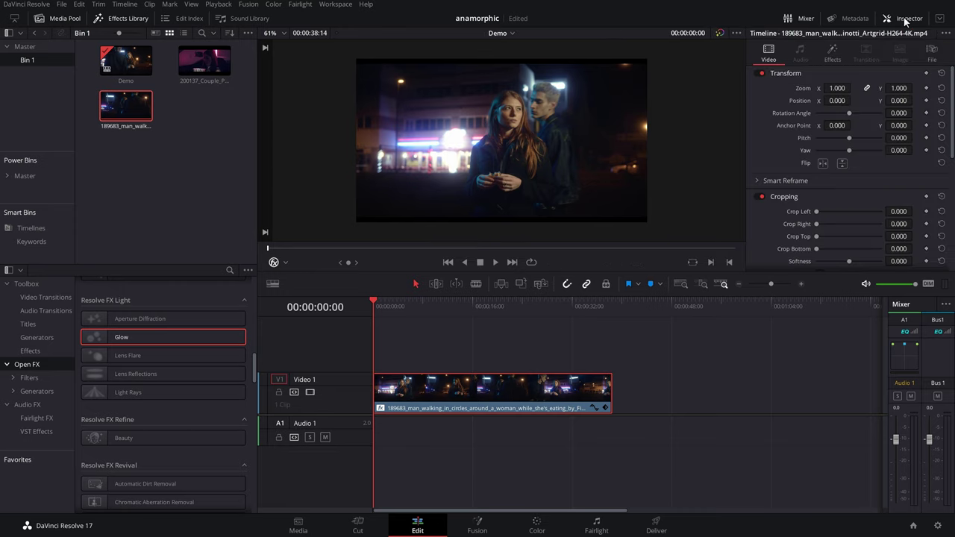
click(833, 54)
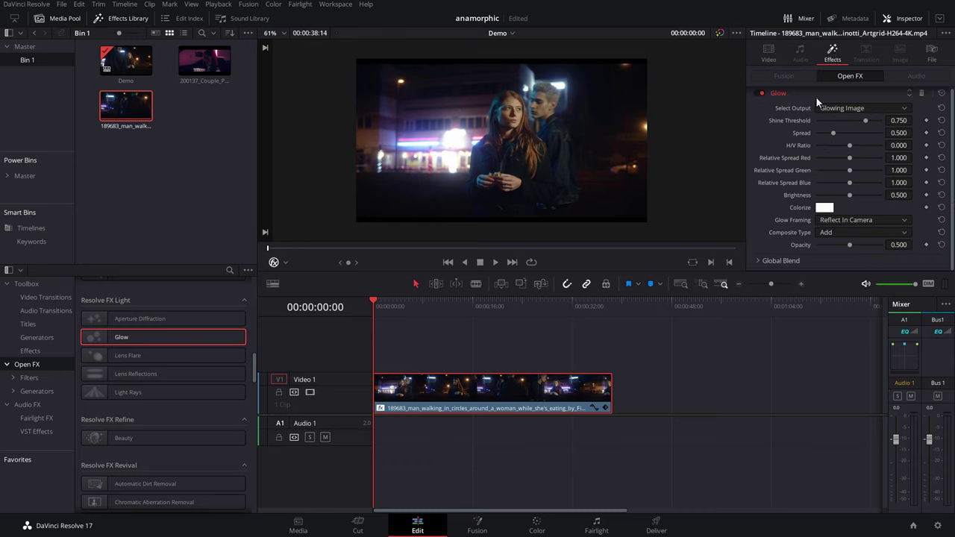
click(777, 95)
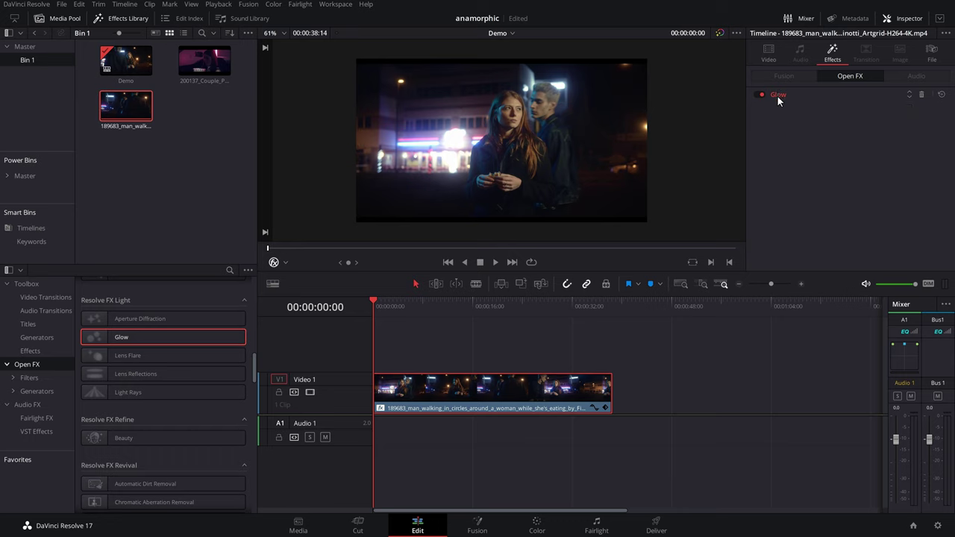
click(777, 96)
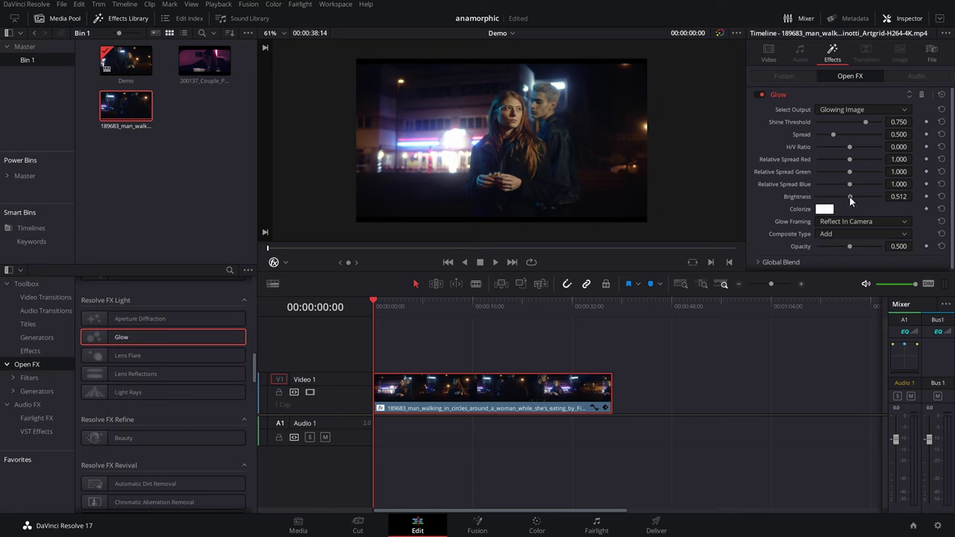
Set Glow H/V Ratio 1.000, Spread 2.000, Shine Threshold 0.558 and Brightness 0.550.
drag(850, 196, 912, 198)
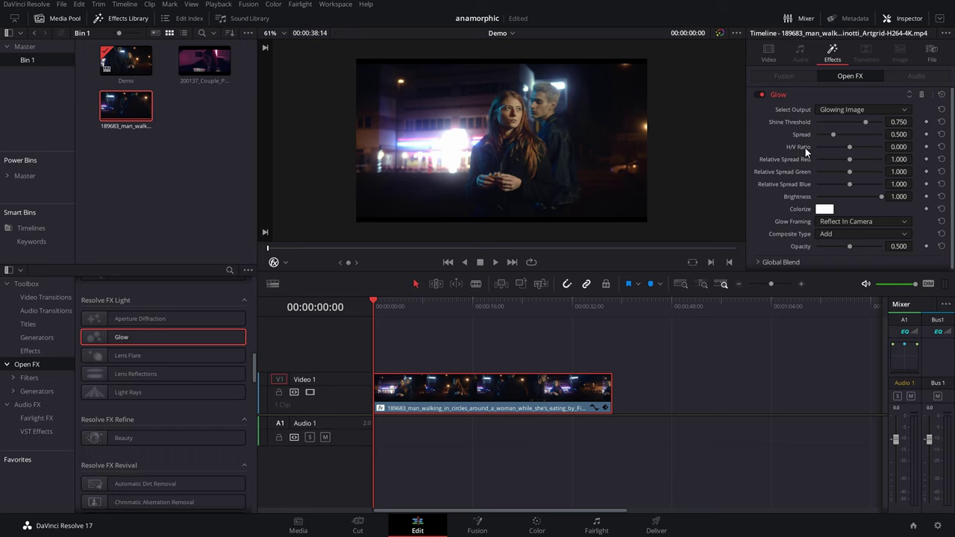
mouse_move(851, 147)
mouse_down()
mouse_move(807, 148)
mouse_move(888, 149)
mouse_up()
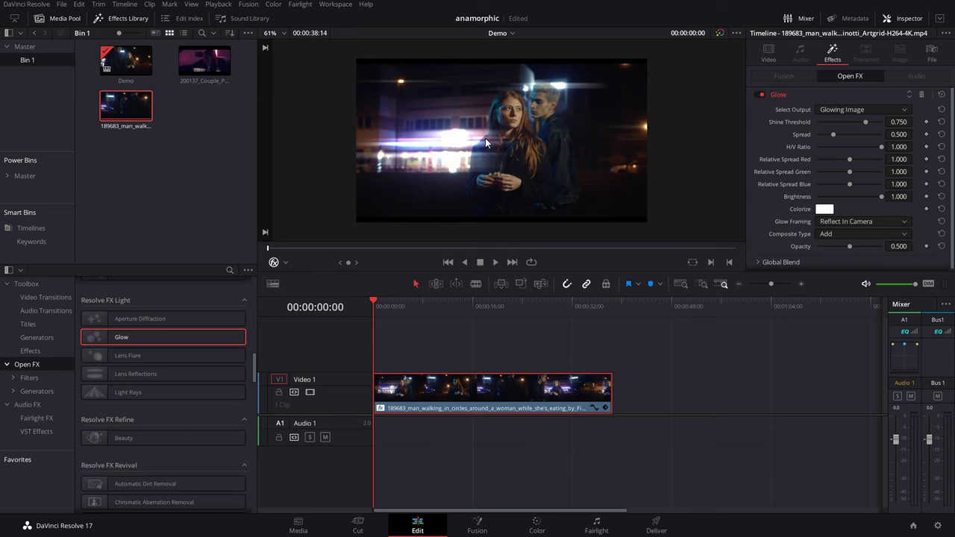
drag(832, 135, 877, 135)
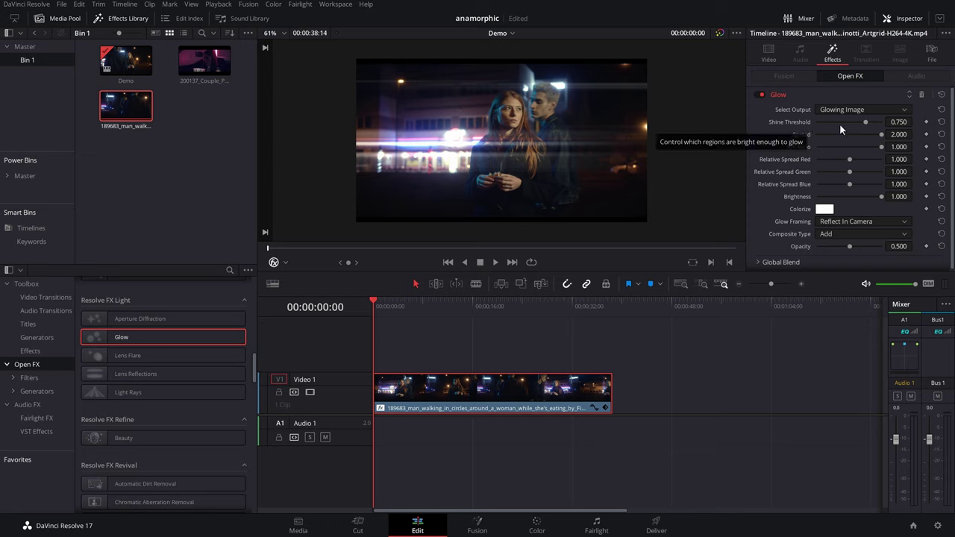
click(863, 122)
drag(863, 122, 812, 125)
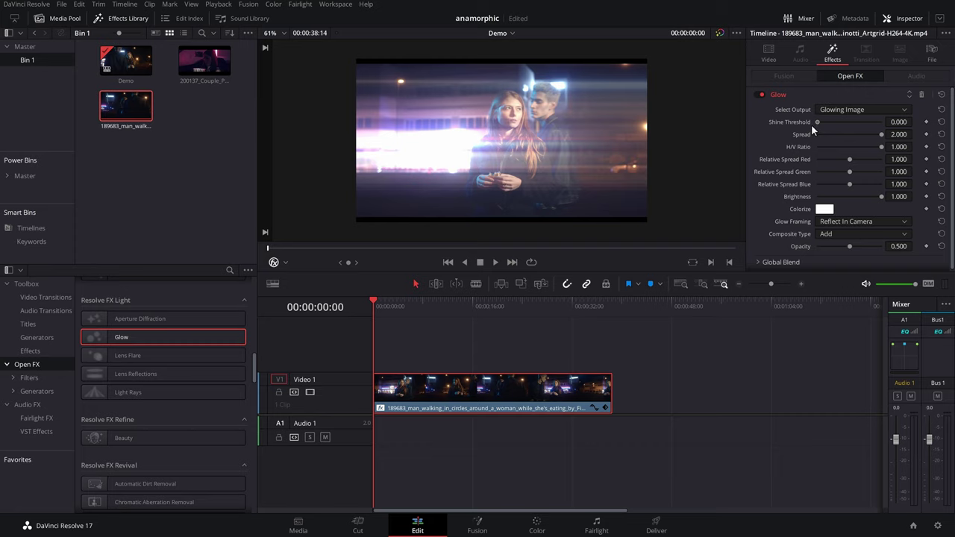
mouse_move(812, 125)
mouse_down()
mouse_move(894, 125)
mouse_move(852, 124)
mouse_up()
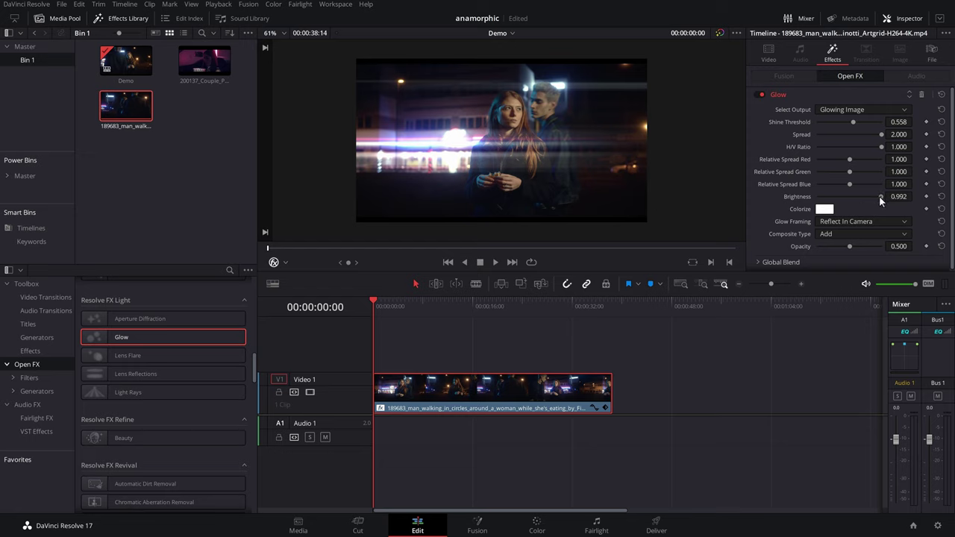
mouse_move(877, 196)
mouse_down()
mouse_move(842, 197)
mouse_move(890, 194)
mouse_up()
Set Glow Brightness to 0.550 and Glow Framing to Vignette.
double_click(882, 197)
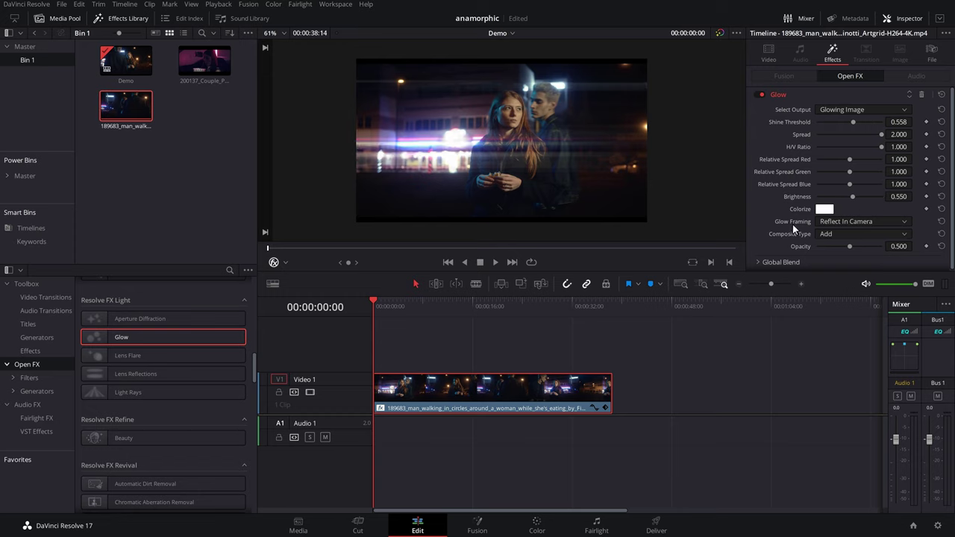
click(858, 220)
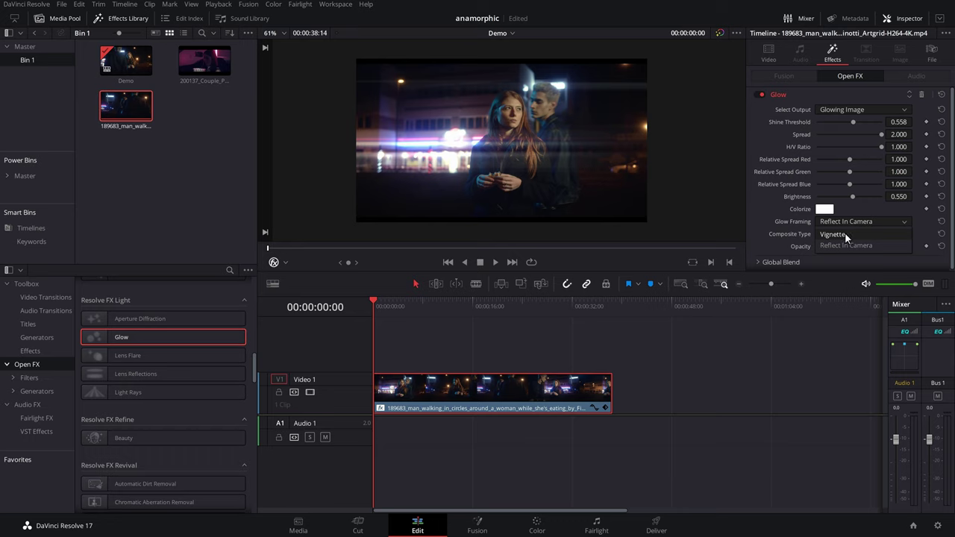
click(846, 234)
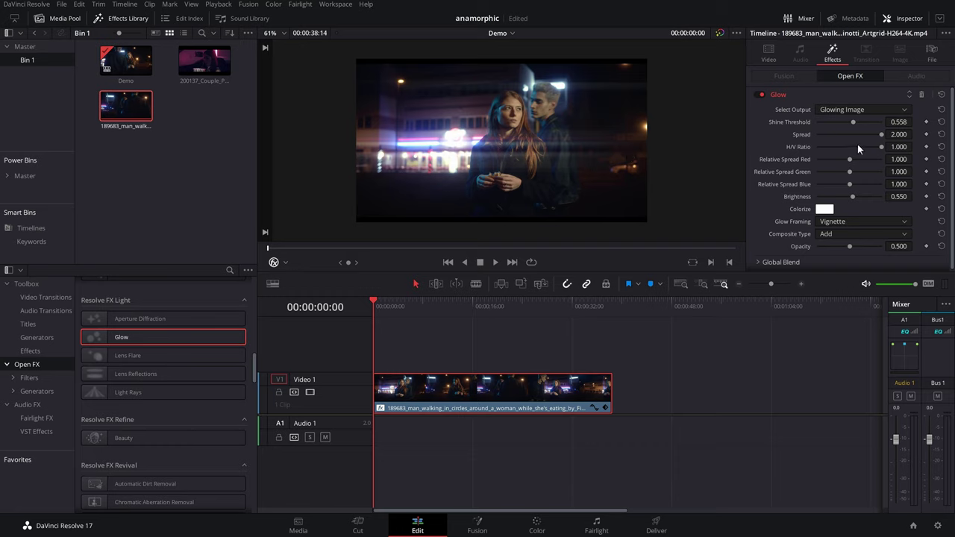
Raise Brightness to full and Shine Threshold to 0, trying Reflect In Camera before keeping Vignette.
drag(852, 197, 880, 195)
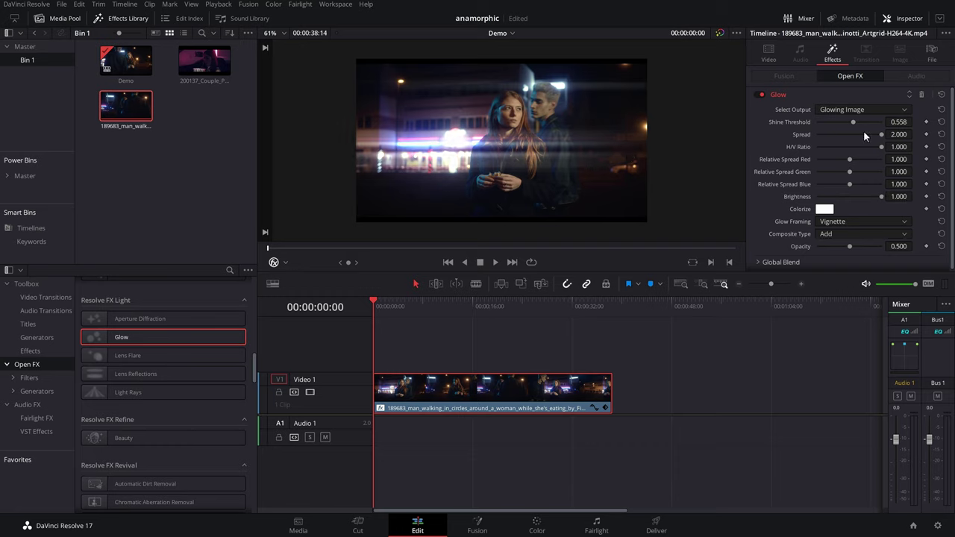
drag(851, 122, 803, 115)
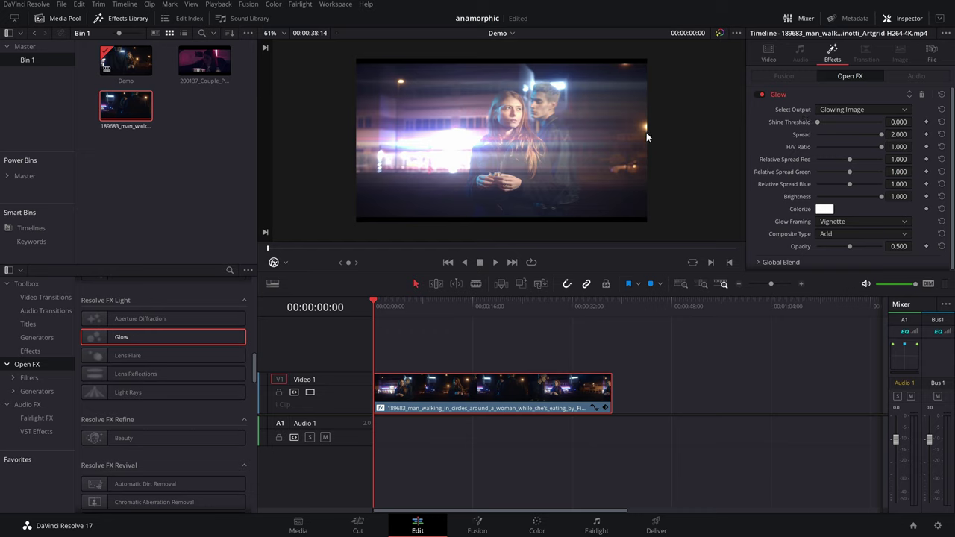
click(834, 221)
click(836, 244)
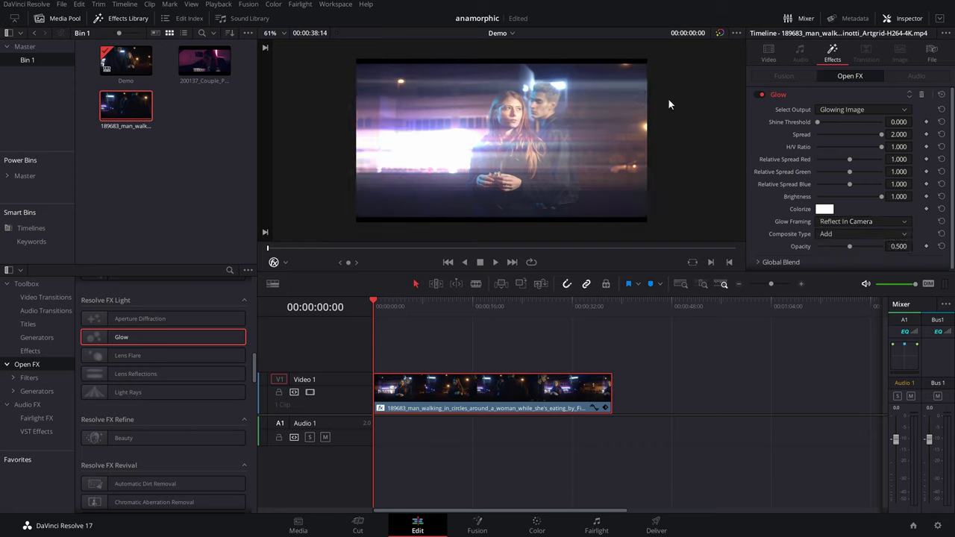
click(842, 220)
click(839, 232)
Lower Glow Brightness to 0.473 and set the Colorize tint to a neon pink.
drag(841, 196, 847, 196)
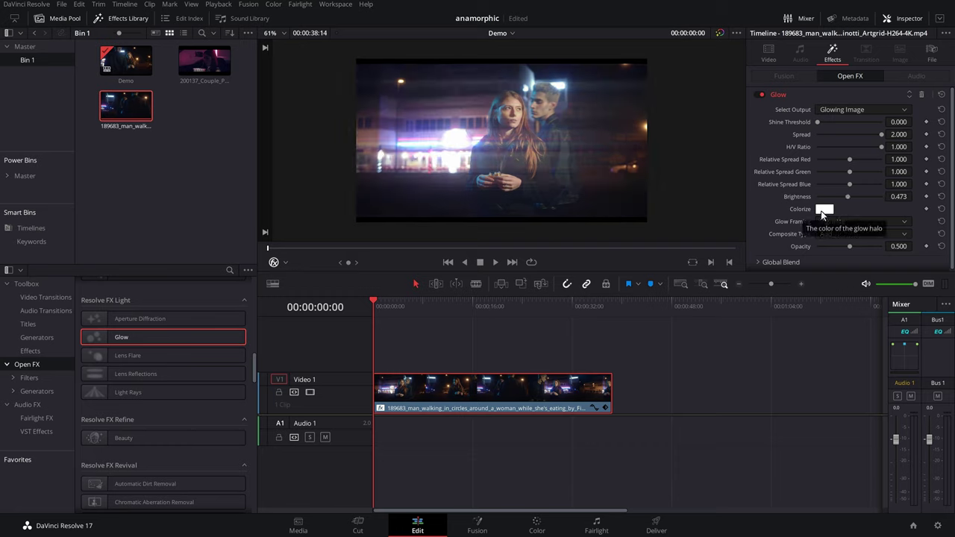
click(826, 213)
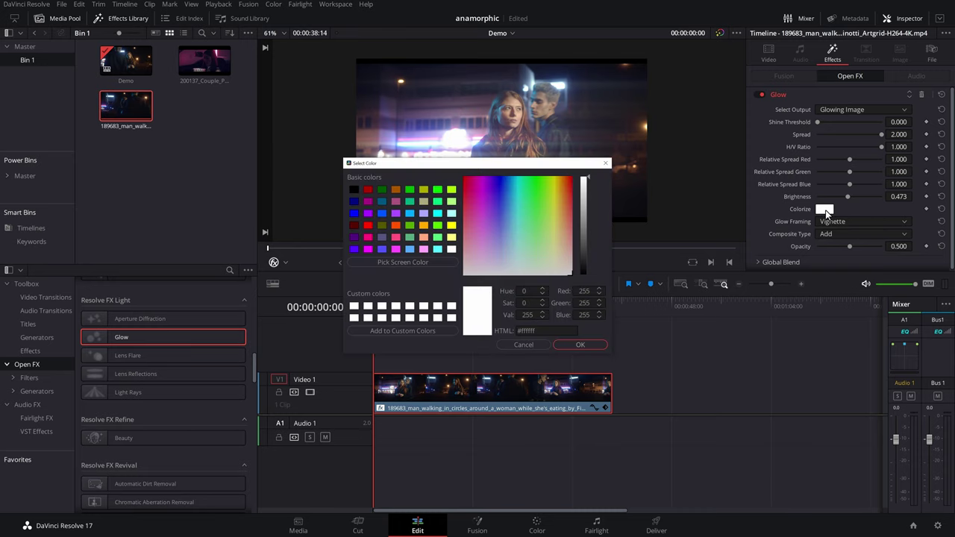
drag(482, 166, 563, 251)
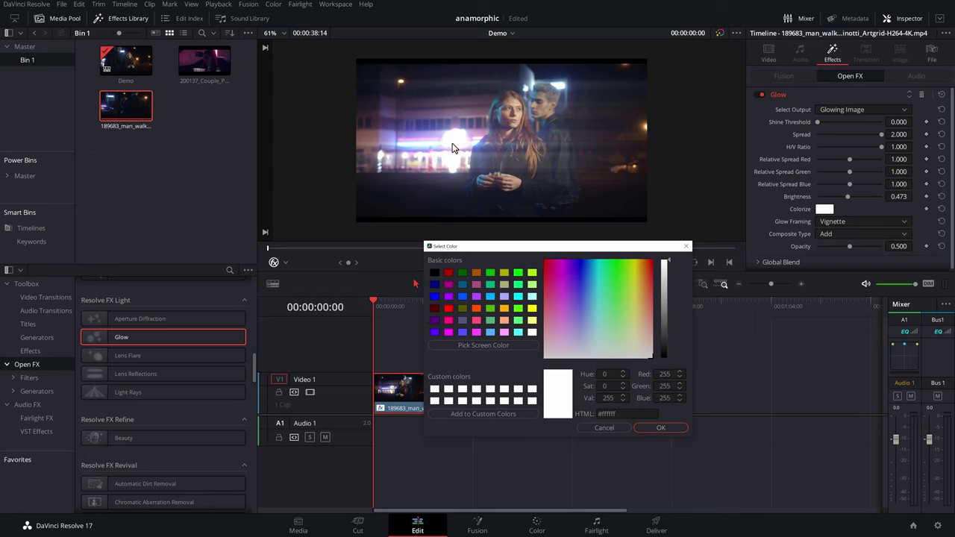
drag(576, 308, 580, 265)
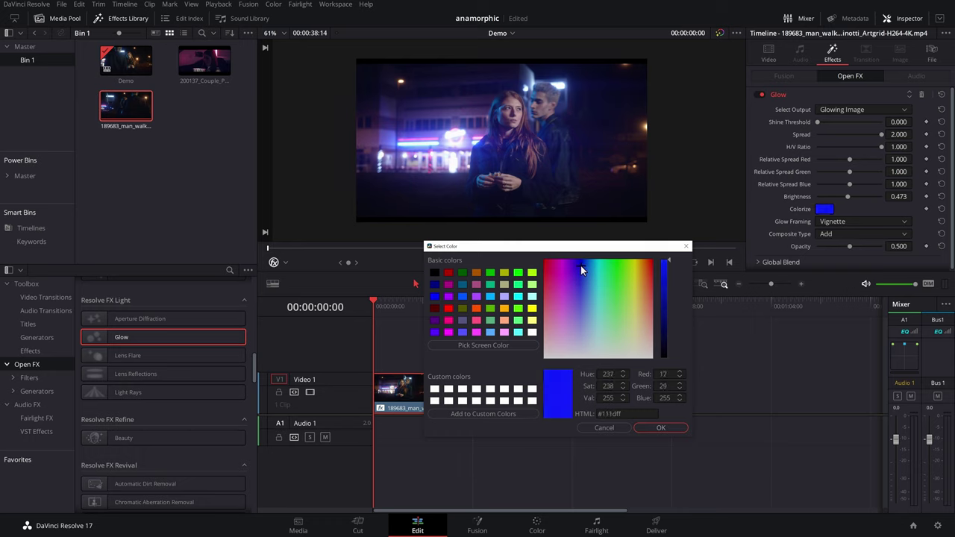
drag(580, 266, 561, 277)
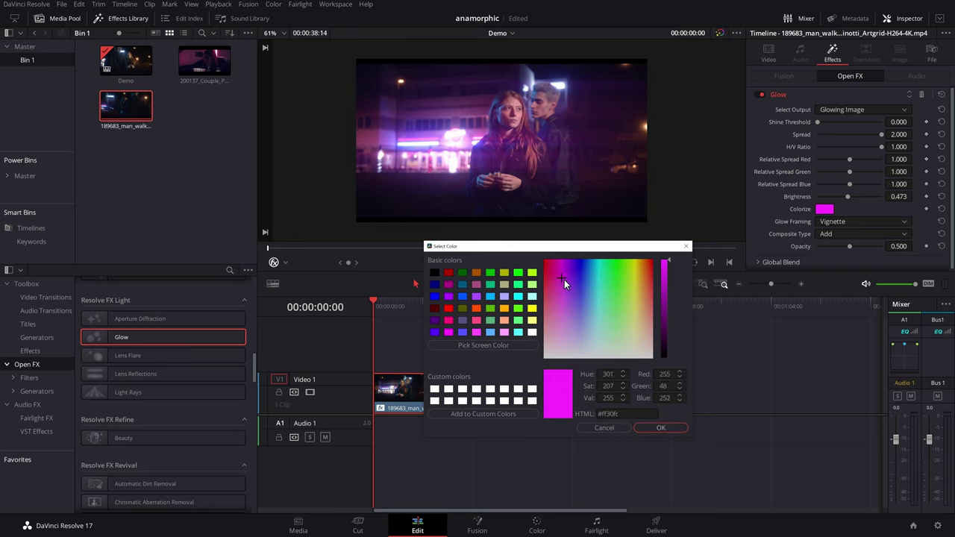
click(661, 428)
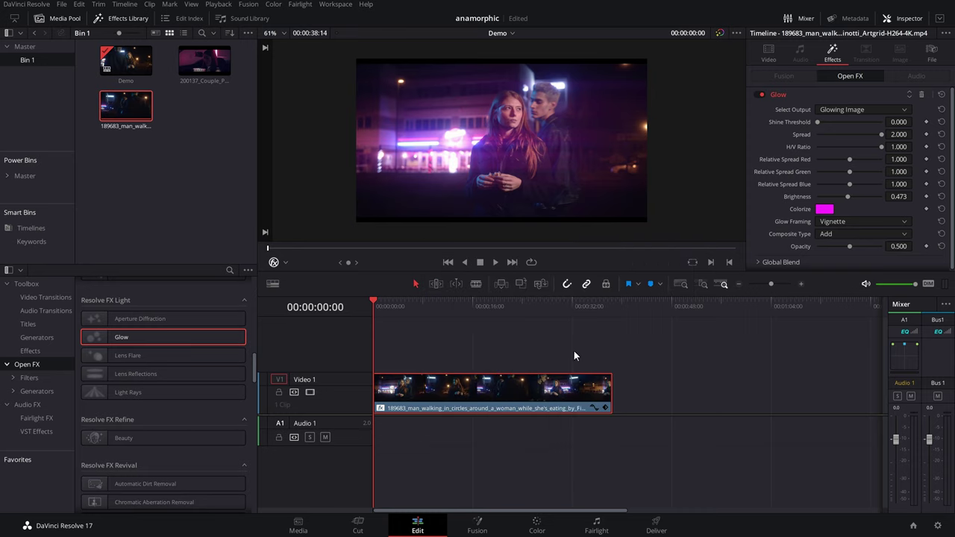
Play the clip and toggle the Glow effect off and on to compare the pink streaks.
key(space)
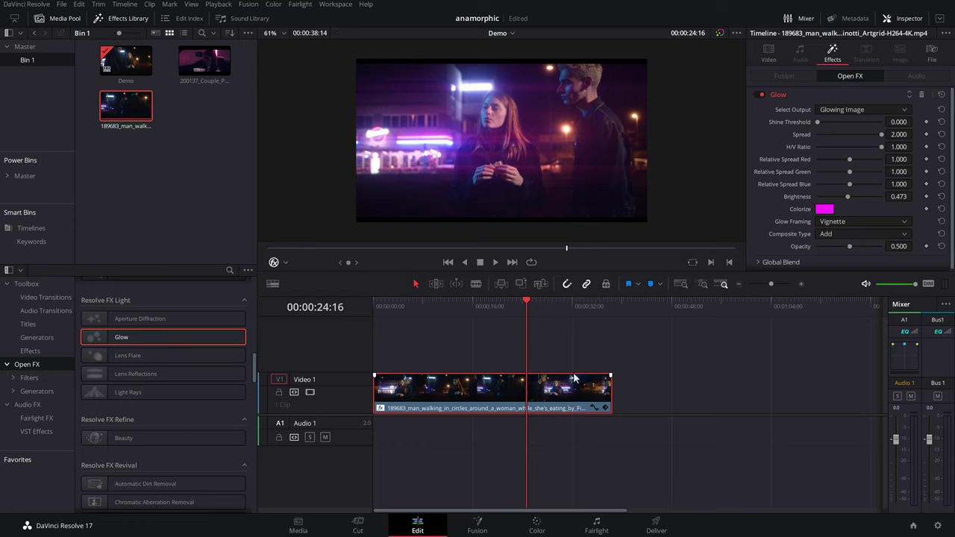
click(758, 95)
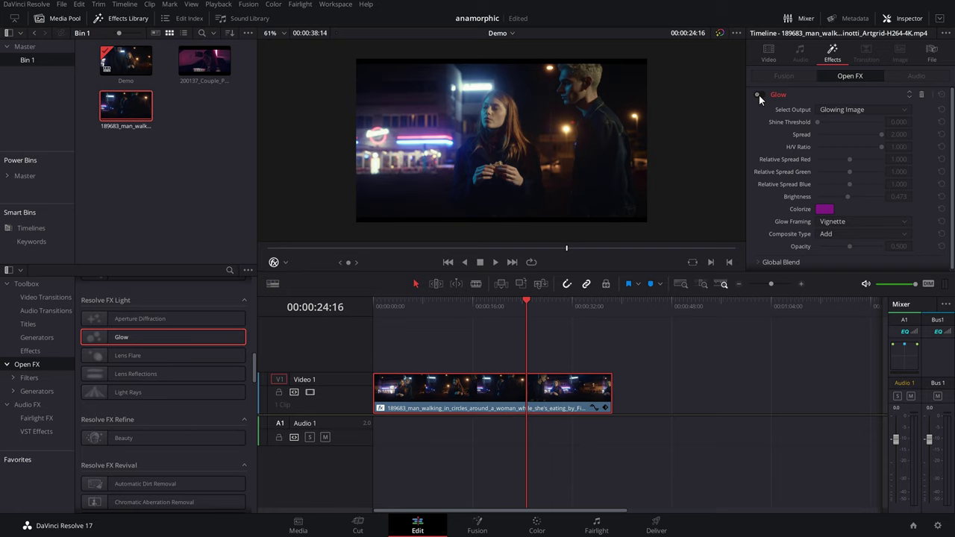
click(759, 95)
click(759, 95)
click(759, 95)
click(759, 95)
click(758, 94)
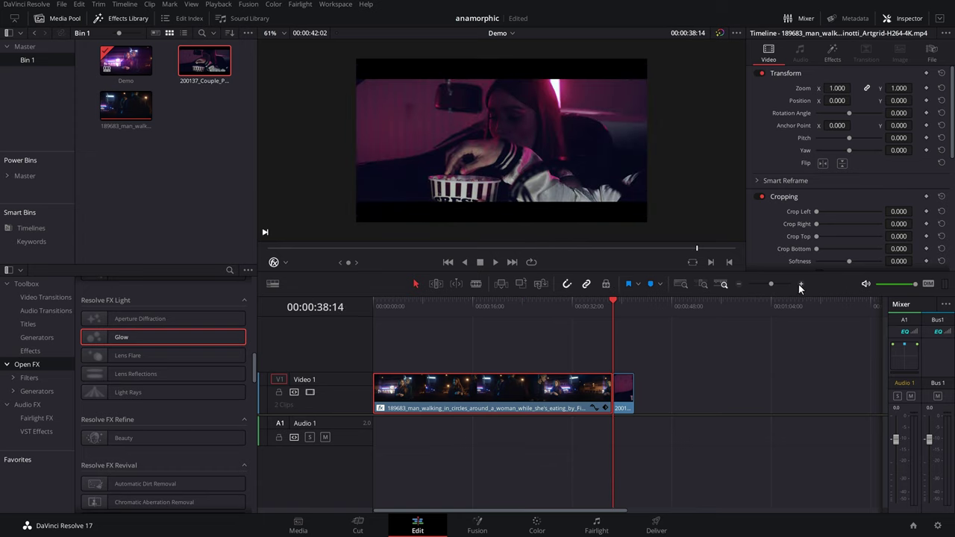
Select the glowing man-walking clip and copy it with Ctrl+C.
click(800, 284)
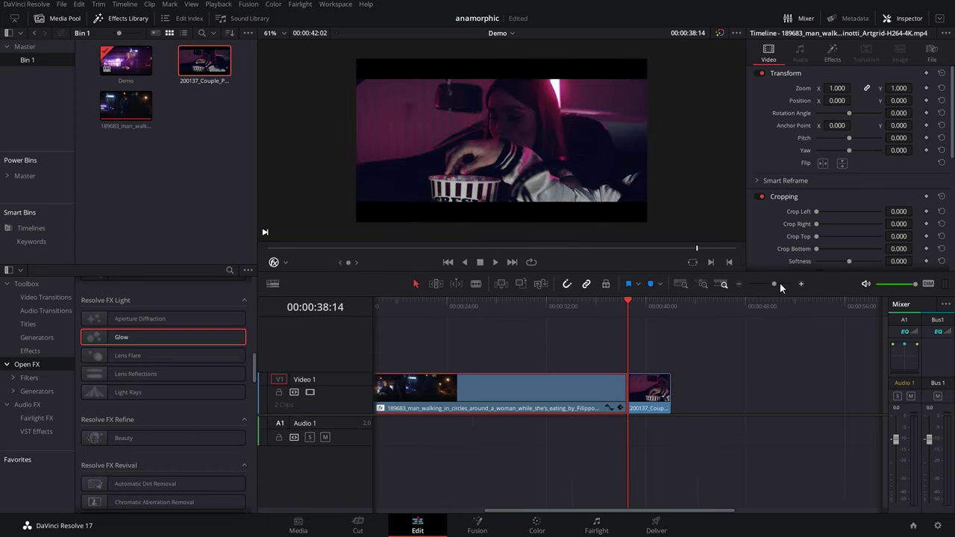
click(648, 394)
drag(619, 310, 589, 303)
click(579, 388)
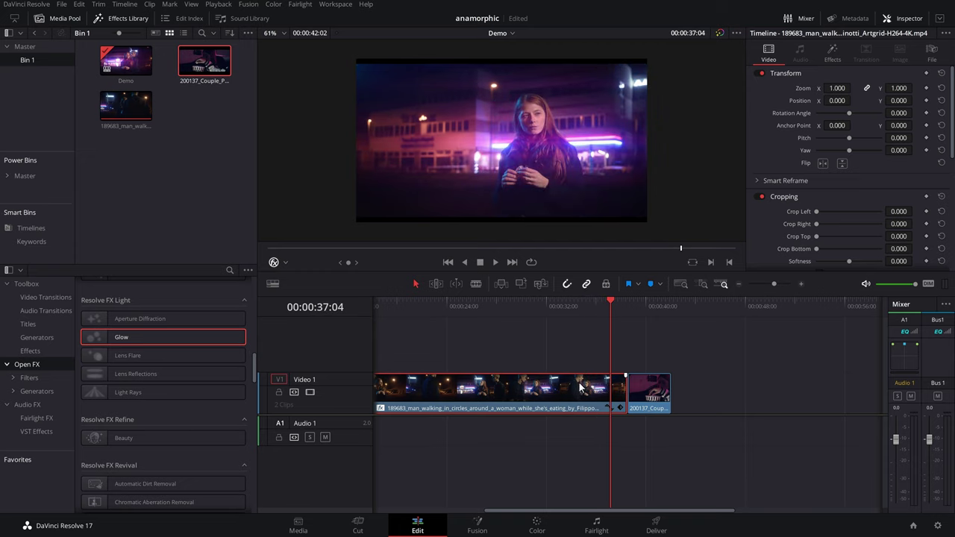
key(ctrl+c)
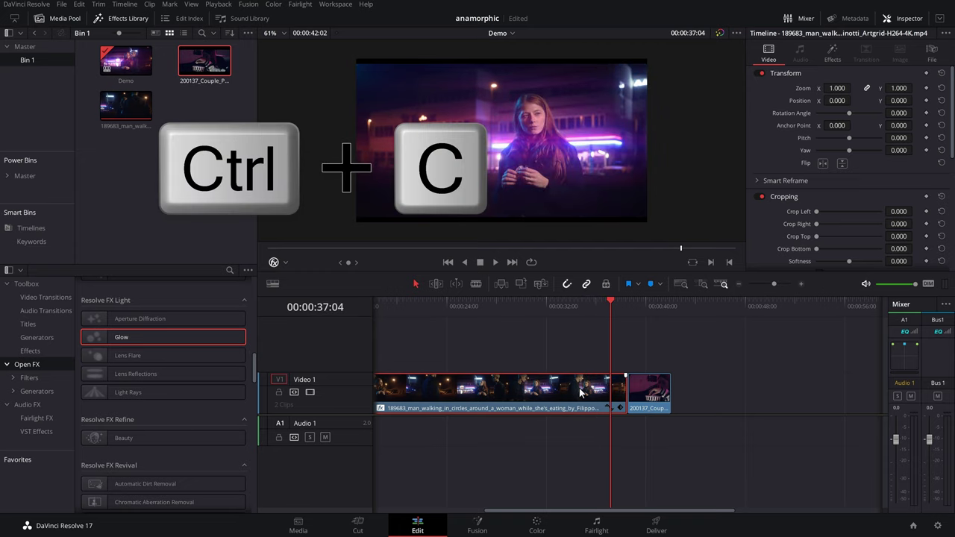
Paste only the Plugins attributes onto the 200137_Couple clip, excluding Video Attributes.
click(643, 389)
drag(629, 310, 643, 308)
key(alt+v)
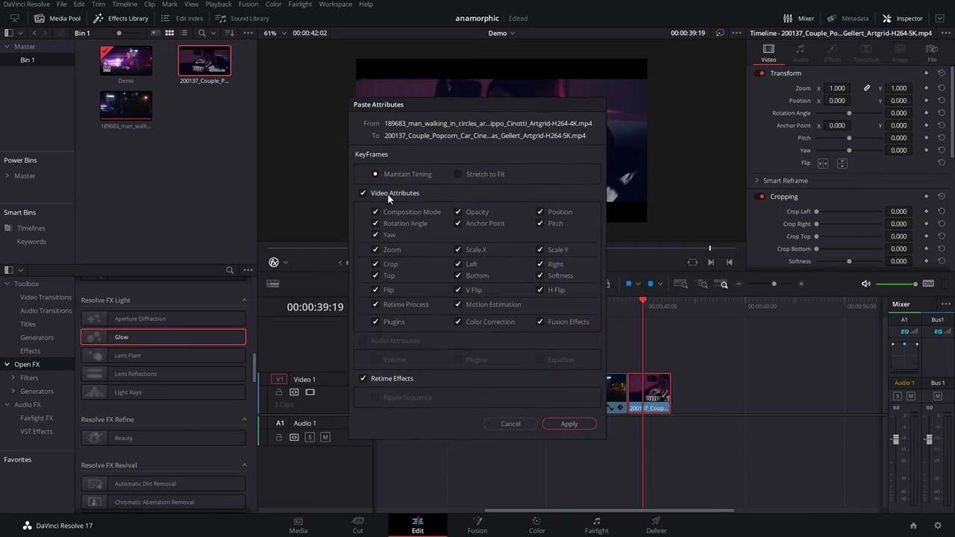
click(362, 193)
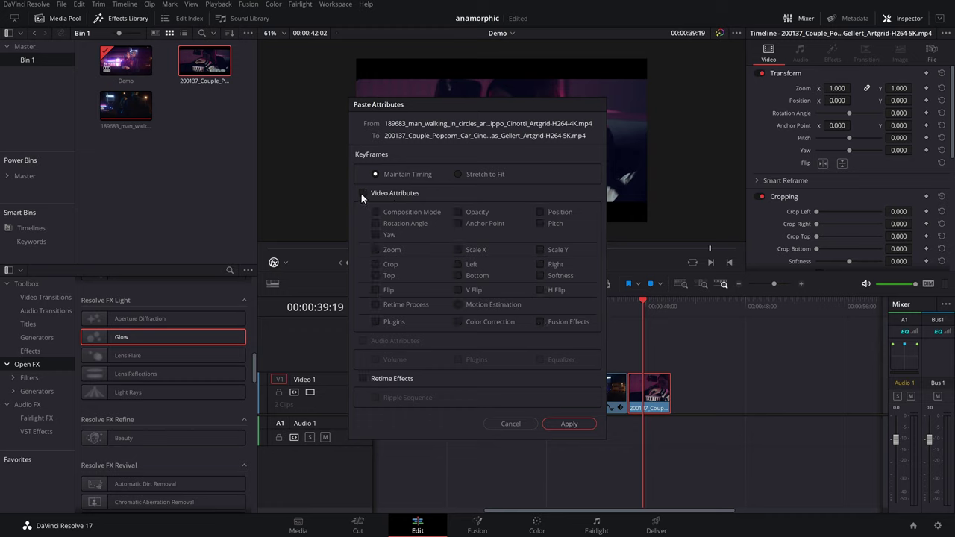
click(376, 321)
click(574, 424)
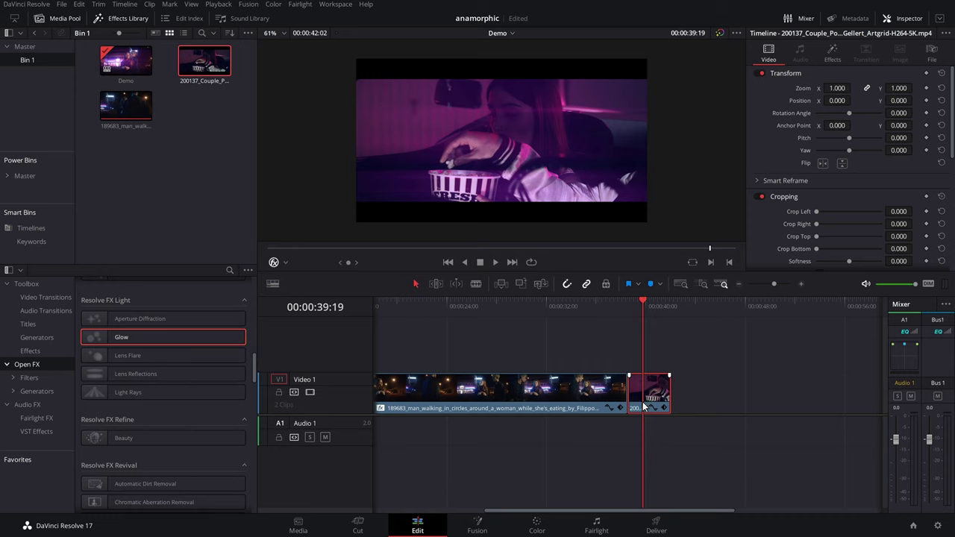
Show the Couple clip's Effects in the Inspector and toggle its pasted Glow off and on.
click(832, 53)
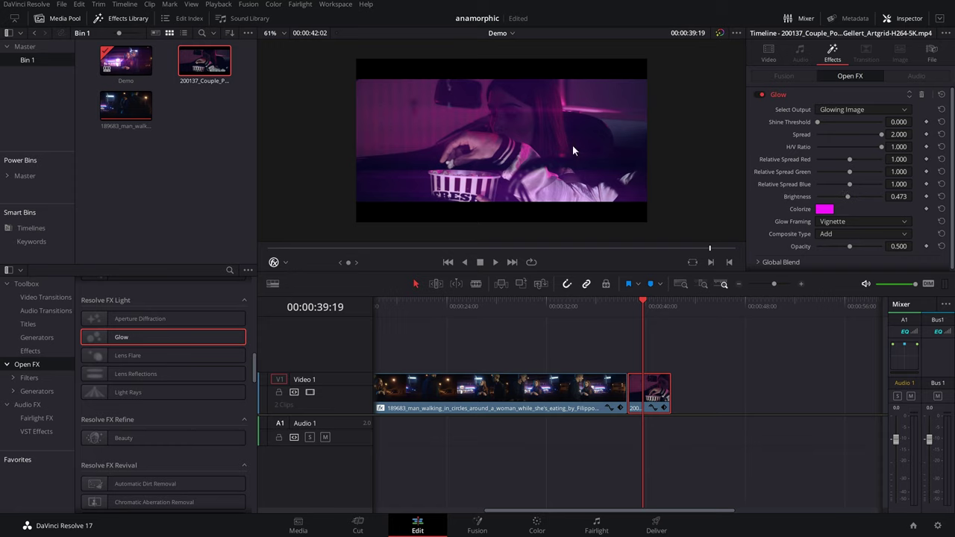
click(760, 95)
click(760, 94)
click(759, 95)
click(760, 95)
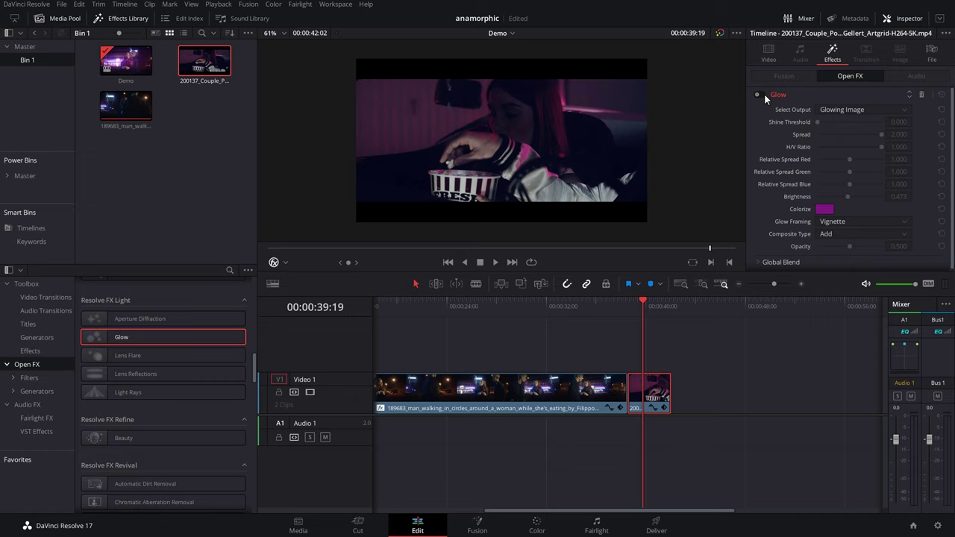